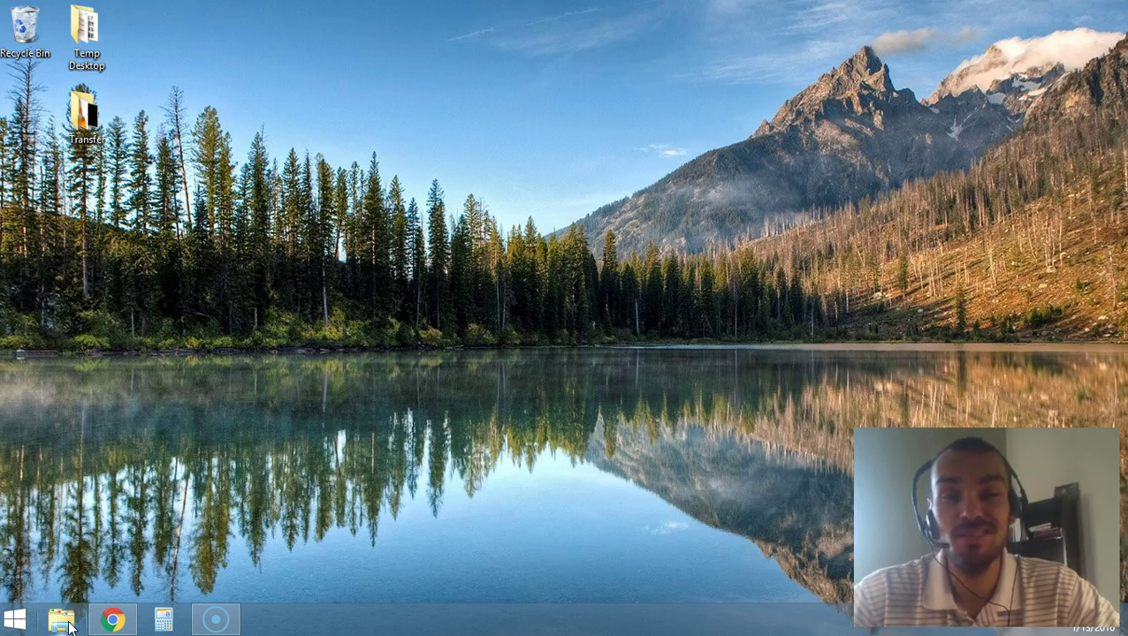
# - Open the Documents folder in File Explorer
pyautogui.click(62, 622)
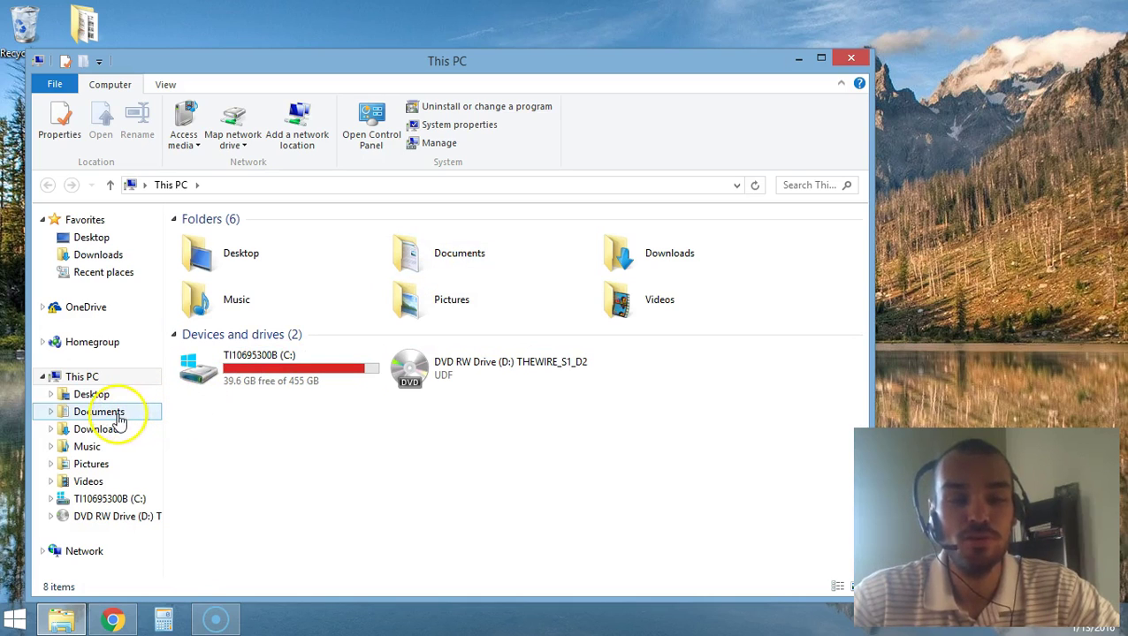
pyautogui.click(406, 260)
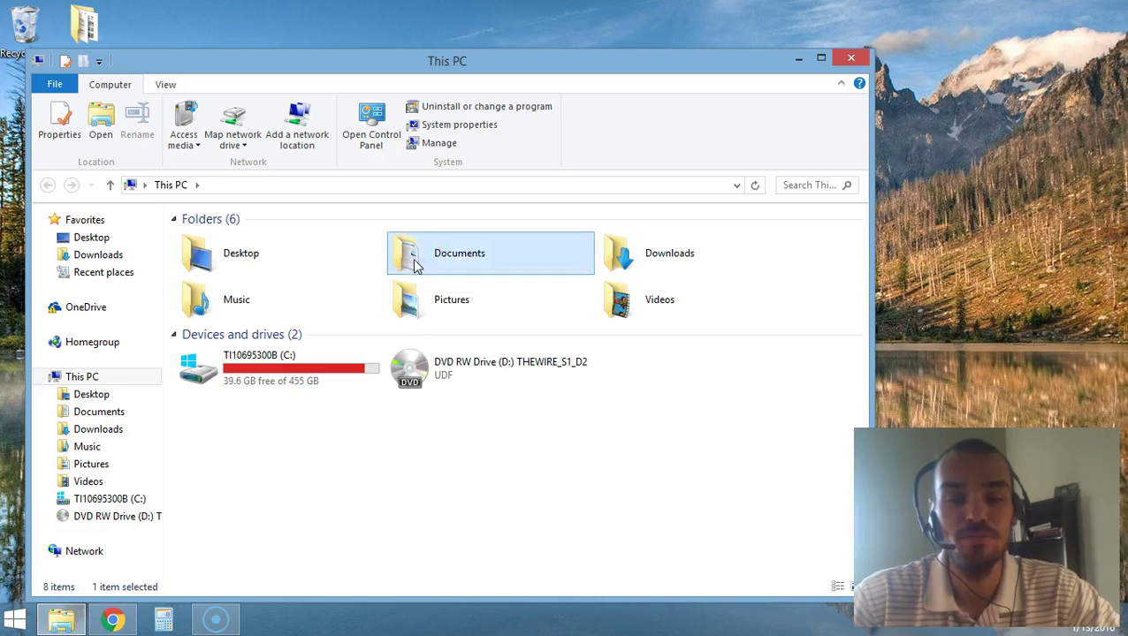
pyautogui.doubleClick(415, 265)
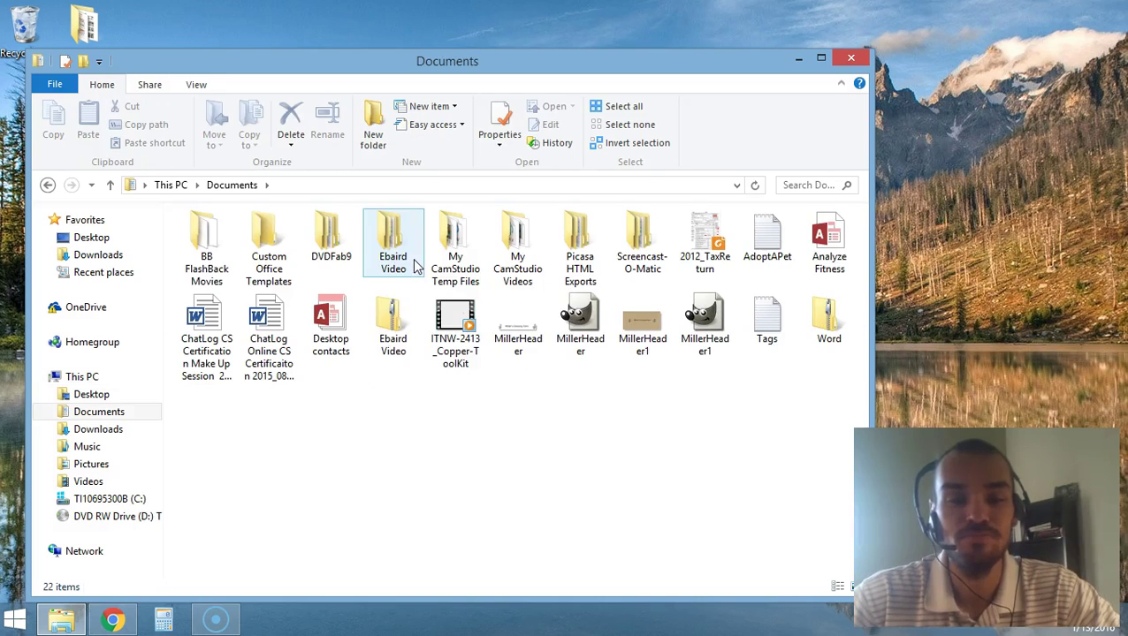
# - Create a new folder named Word inside the Documents folder and move the window aside
pyautogui.click(82, 62)
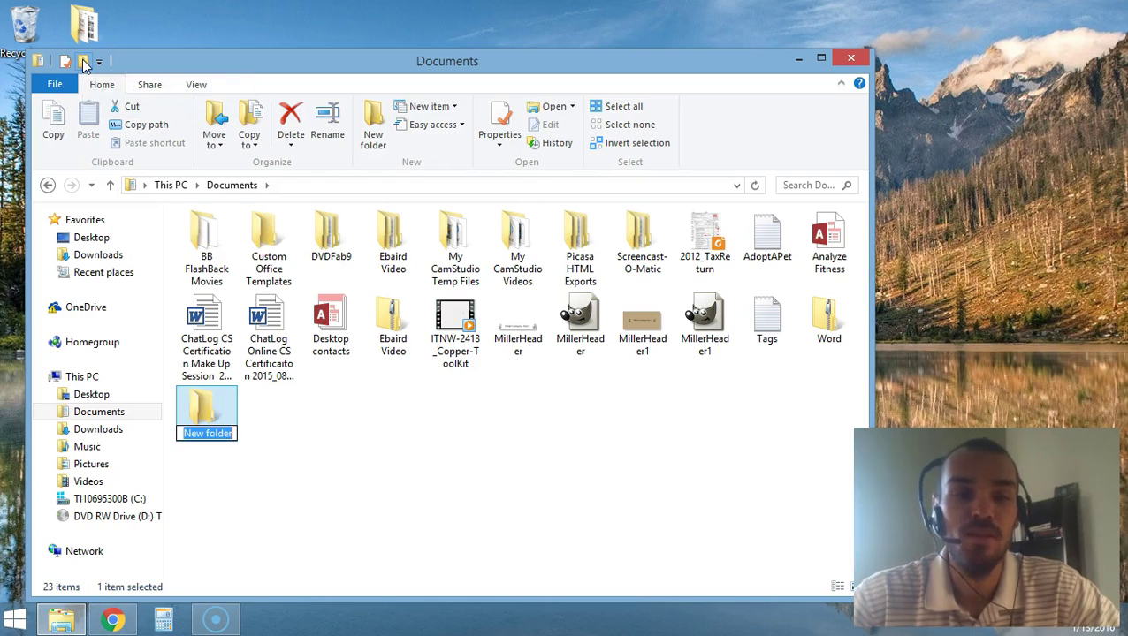
pyautogui.click(196, 425)
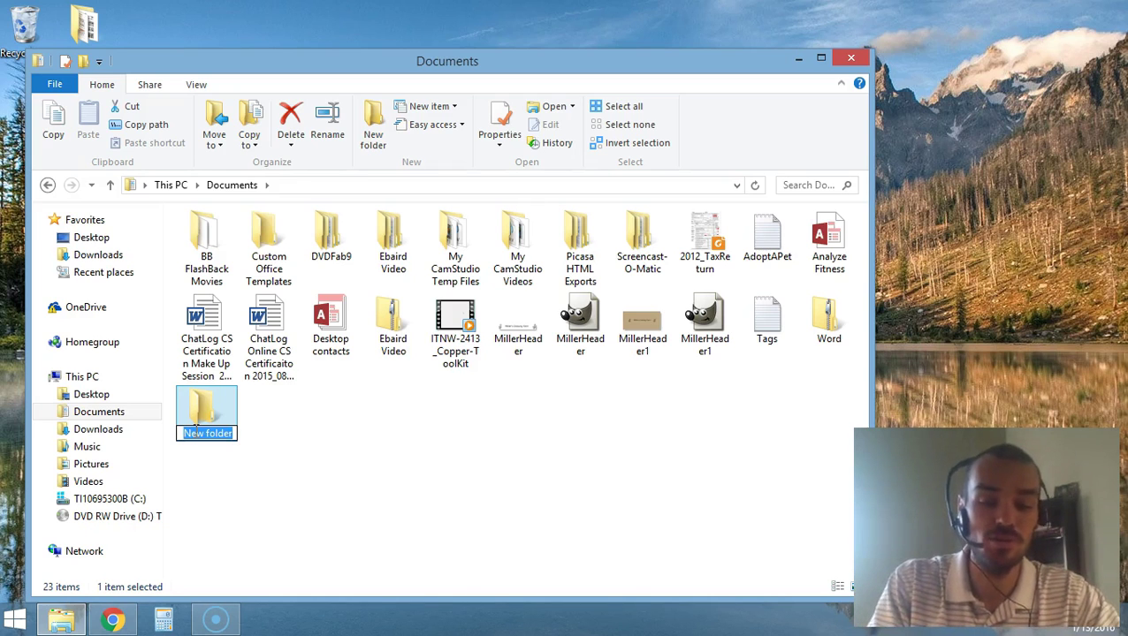
pyautogui.write('Word')
pyautogui.press('Return')
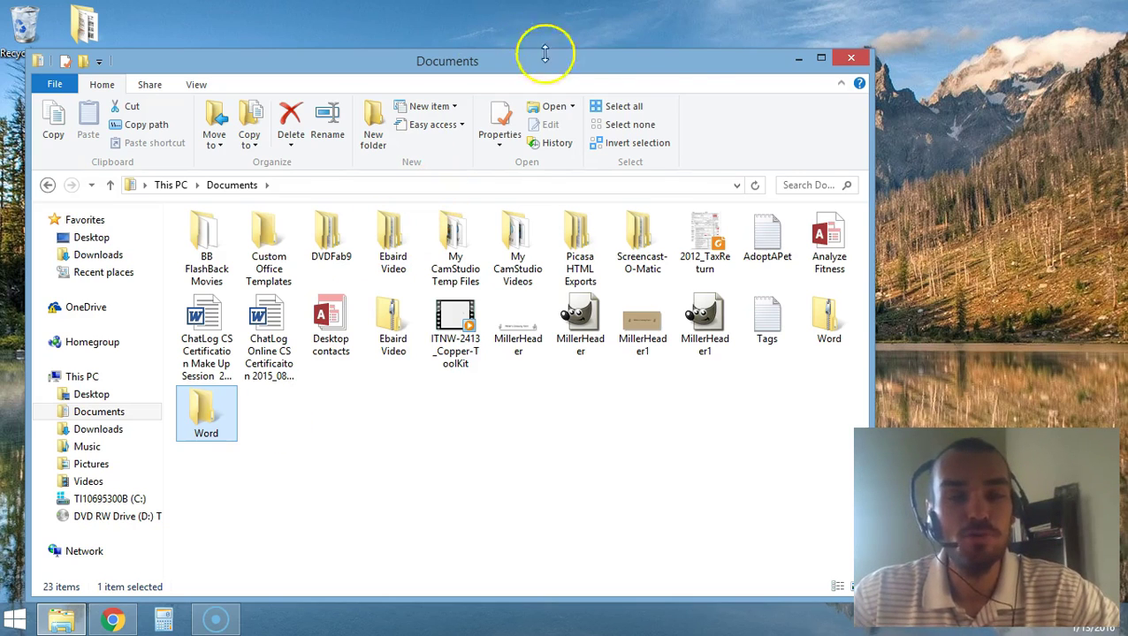
pyautogui.moveTo(624, 63); pyautogui.dragTo(807, 50)
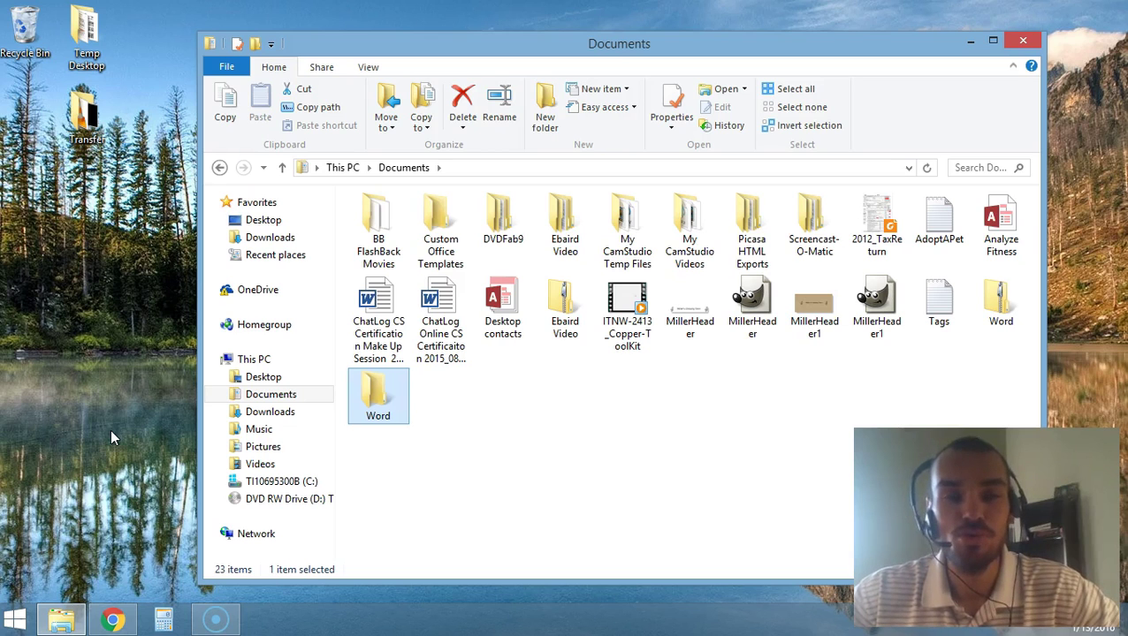
# - Find and launch Word 2013, and reposition its start window on the desktop
pyautogui.click(15, 619)
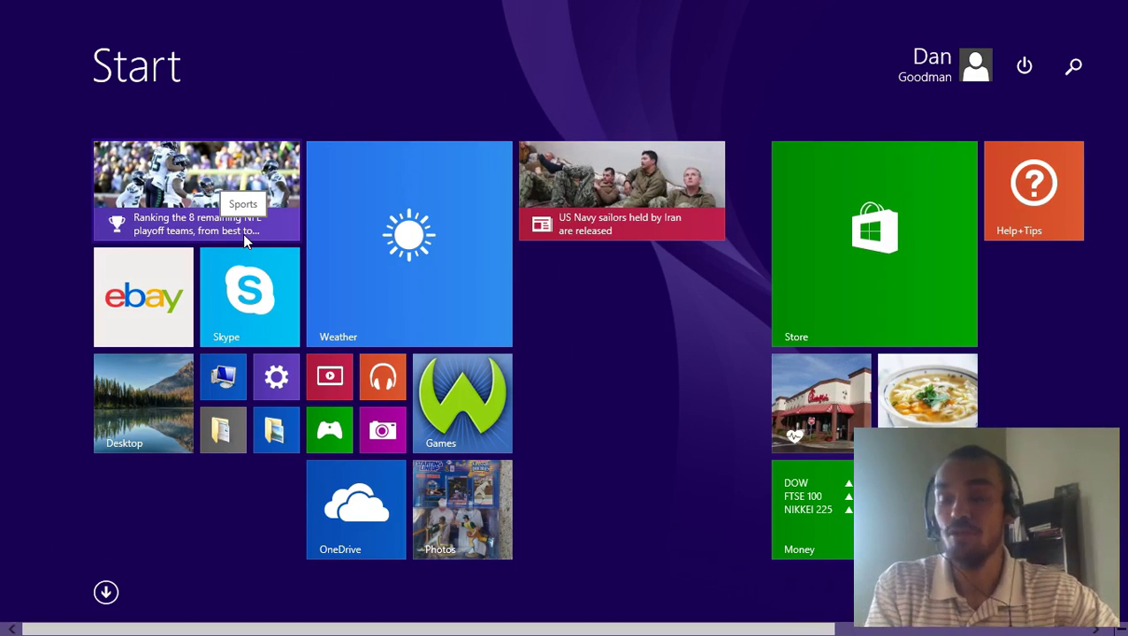
pyautogui.write('Word 2013')
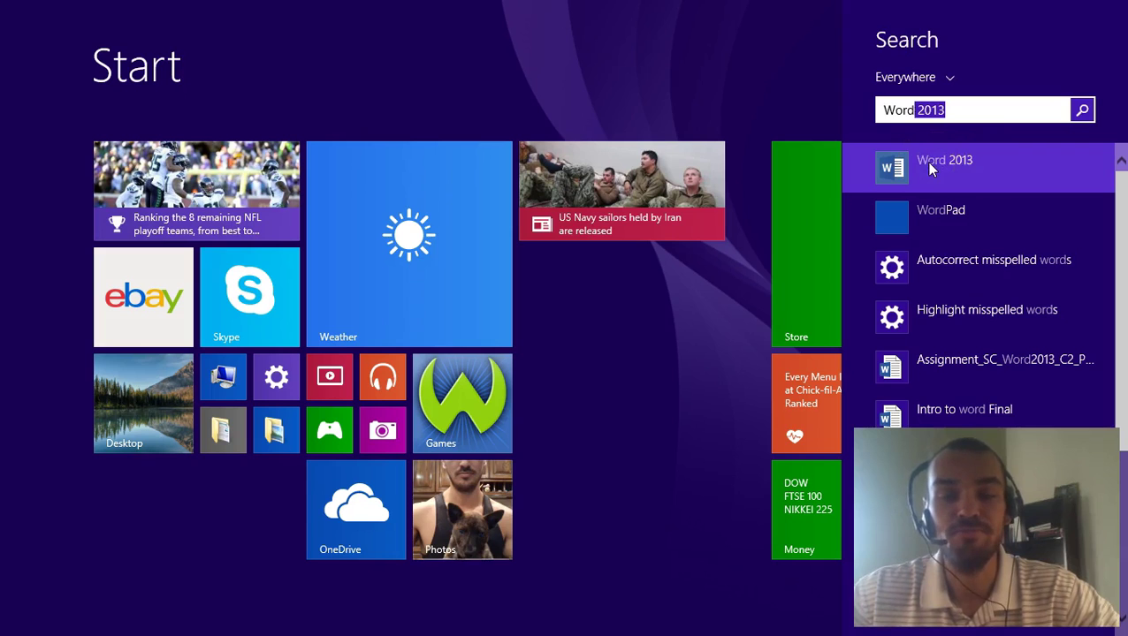
pyautogui.click(926, 163)
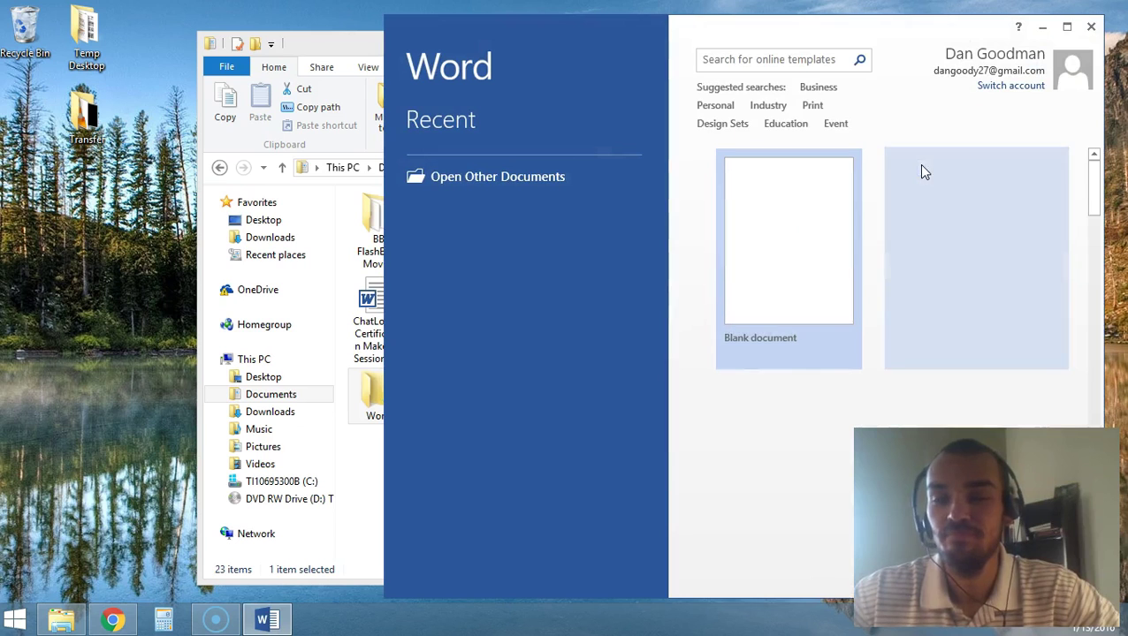
pyautogui.moveTo(754, 33); pyautogui.dragTo(550, 31)
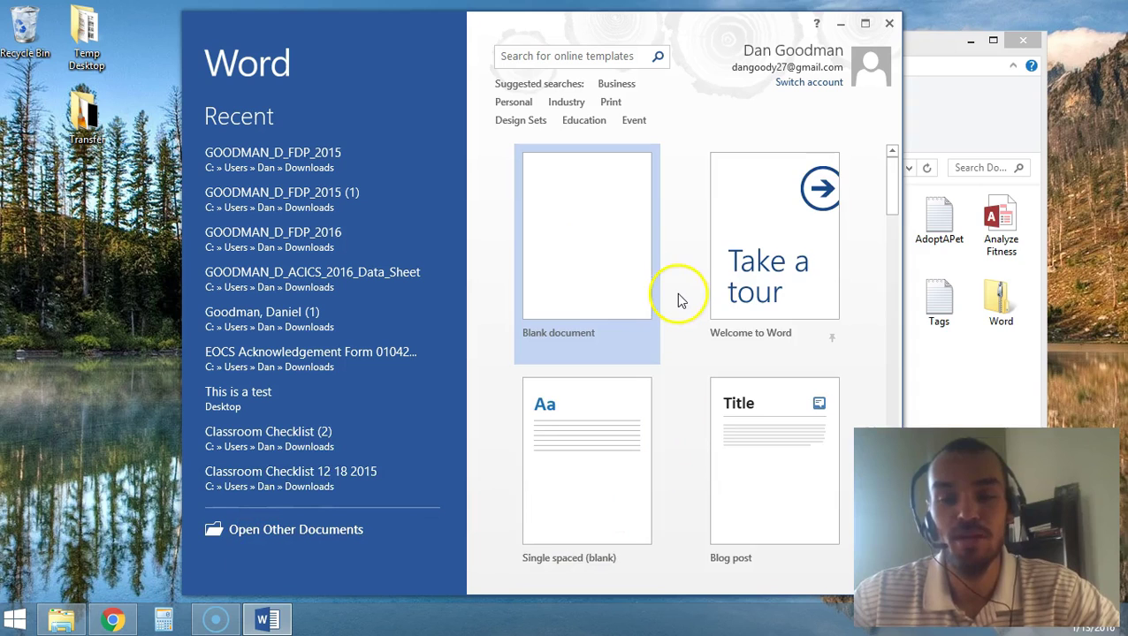
# - Look over the available templates and create a new blank document
pyautogui.scroll(-3, 676, 327)
pyautogui.scroll(-1, 654, 344)
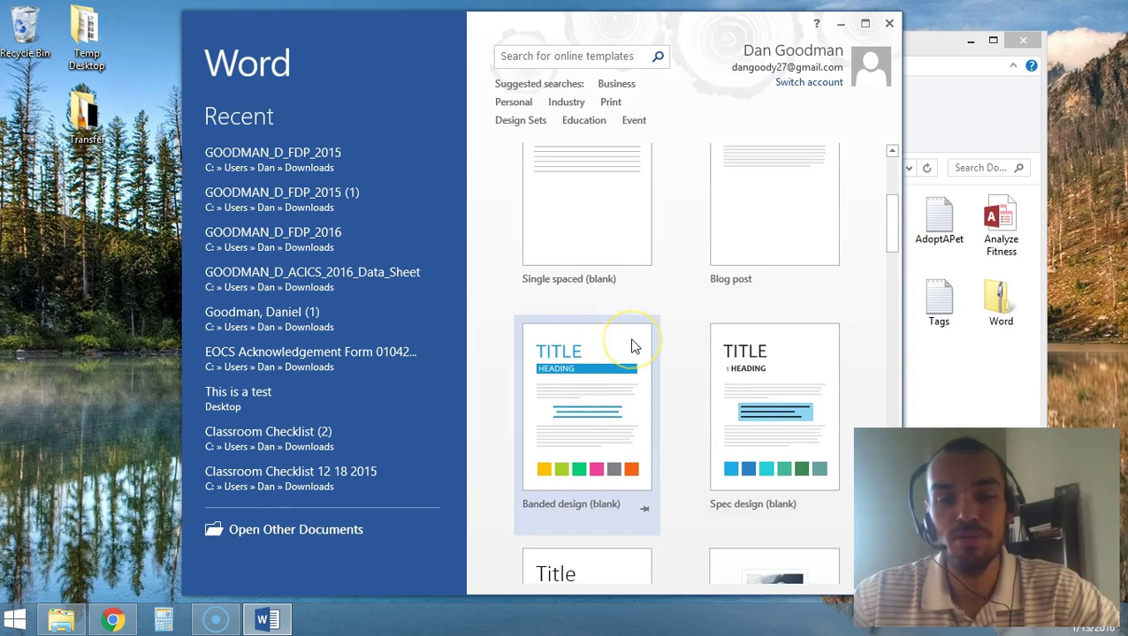
pyautogui.scroll(5, 632, 347)
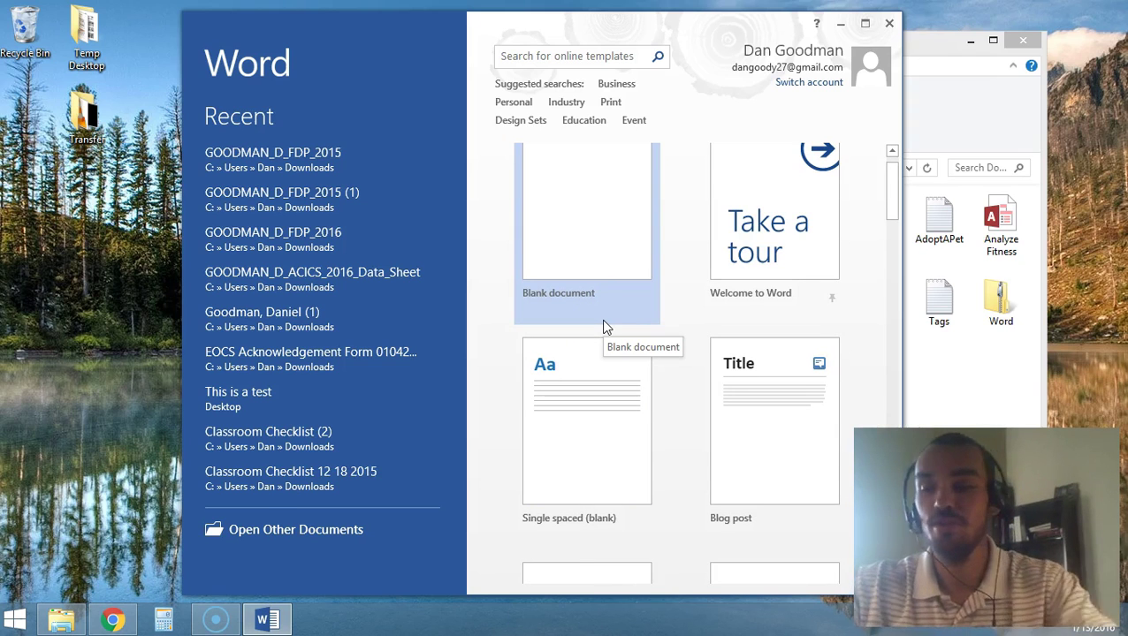
pyautogui.click(573, 244)
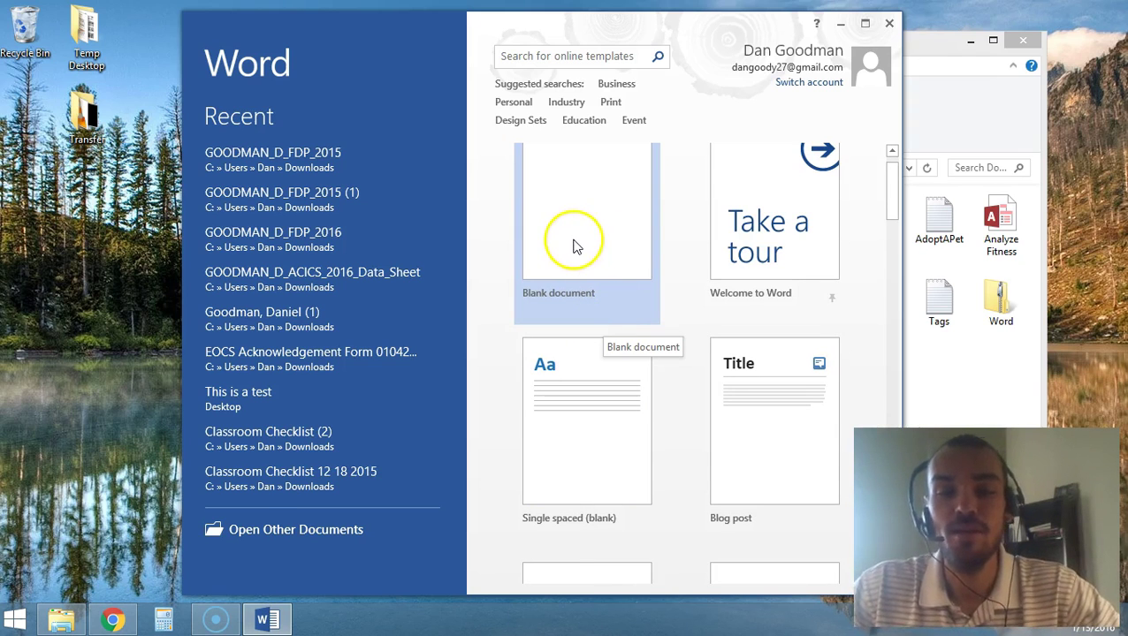
pyautogui.click(572, 244)
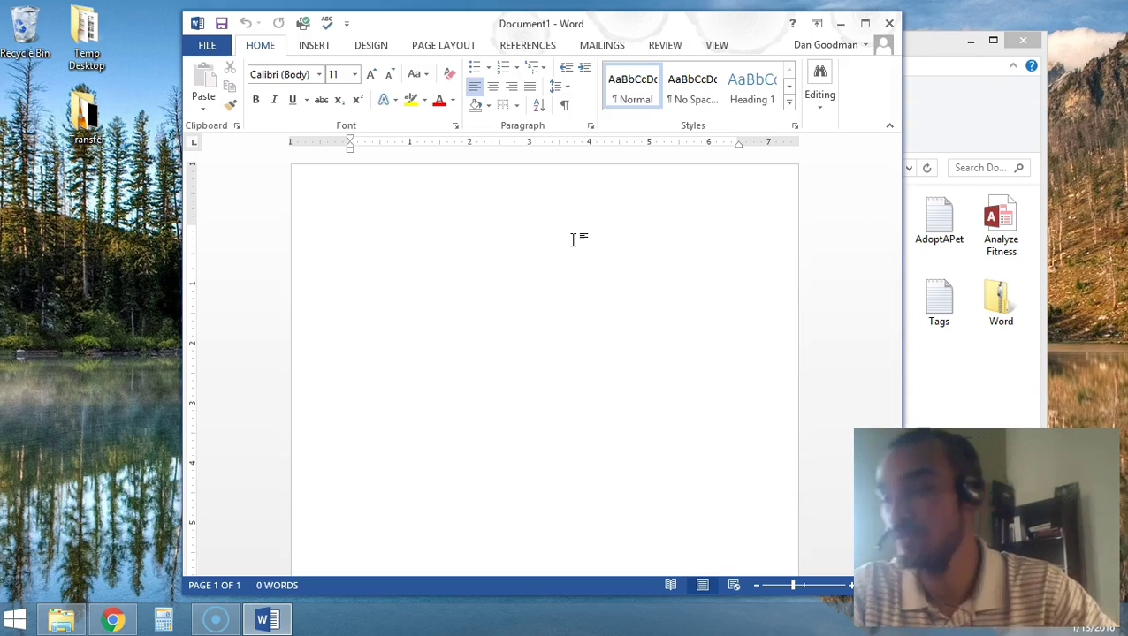
# - Enter the class list ENC 1101, MTH 1104, CIS 1000 and SPC 1006, each on its own line
pyautogui.write('ENG')
pyautogui.write(' 1101')
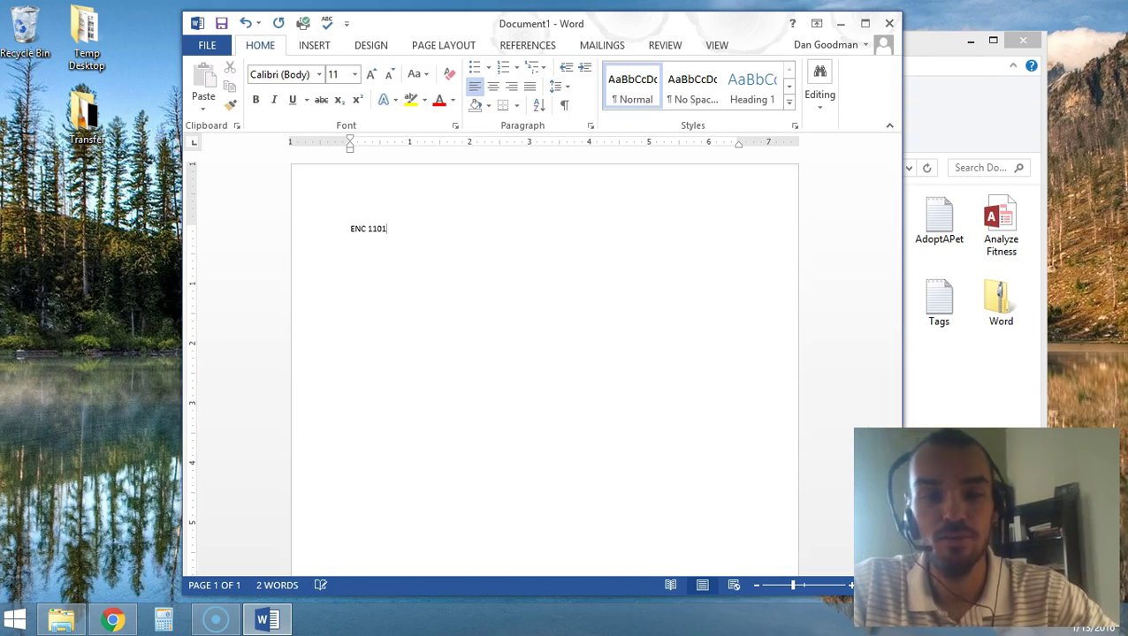
pyautogui.press('Return')
pyautogui.write('MTH 1104')
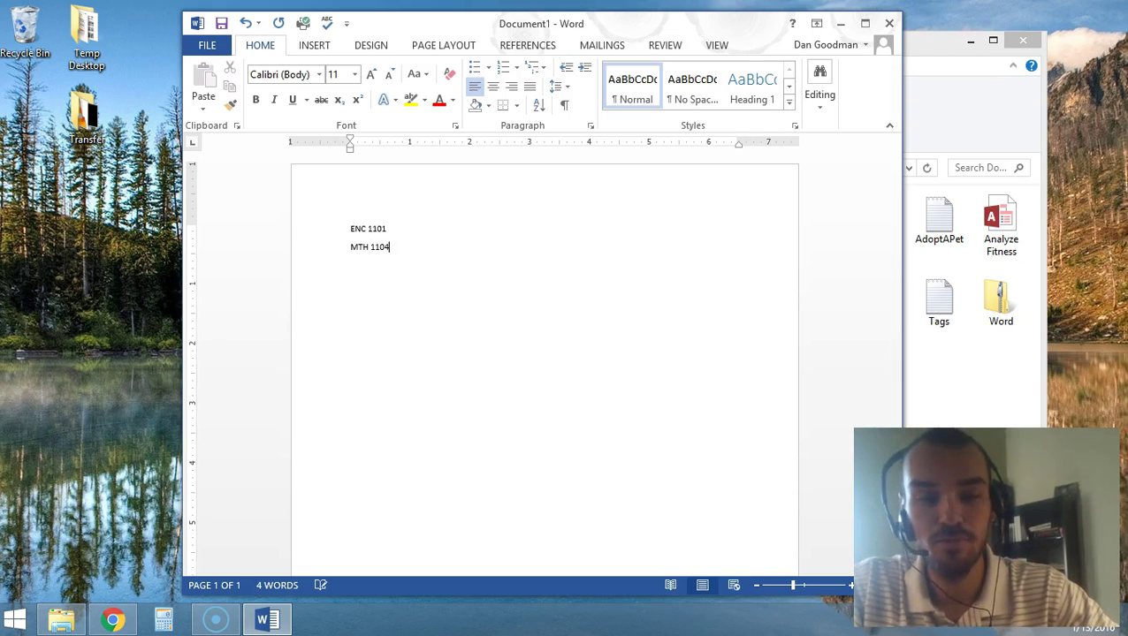
pyautogui.press('Return')
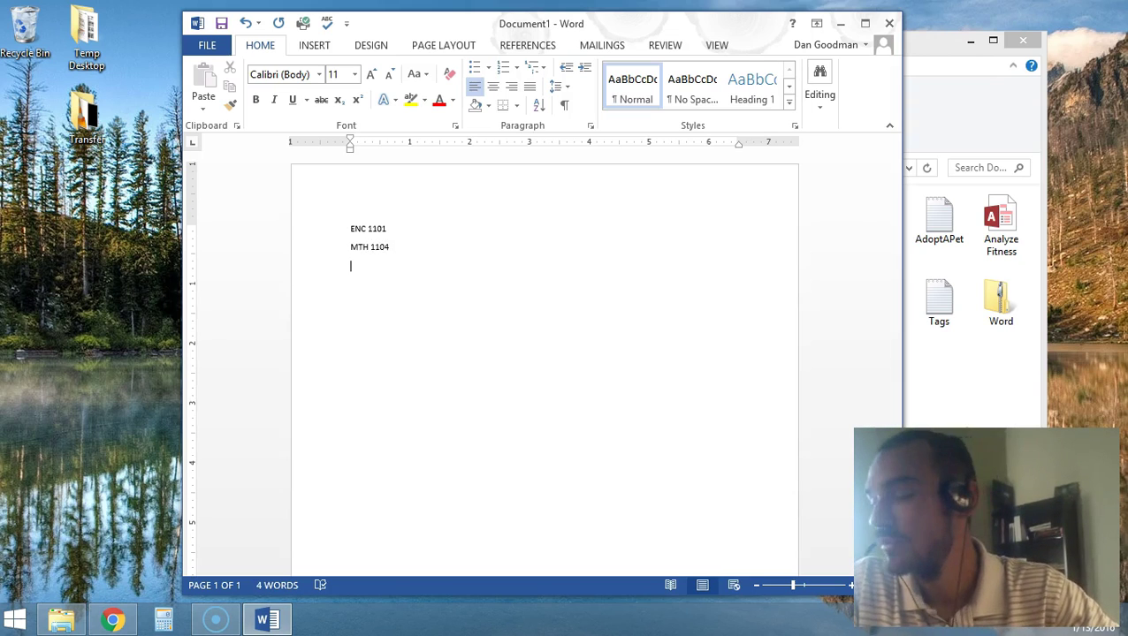
pyautogui.write('CIS 10')
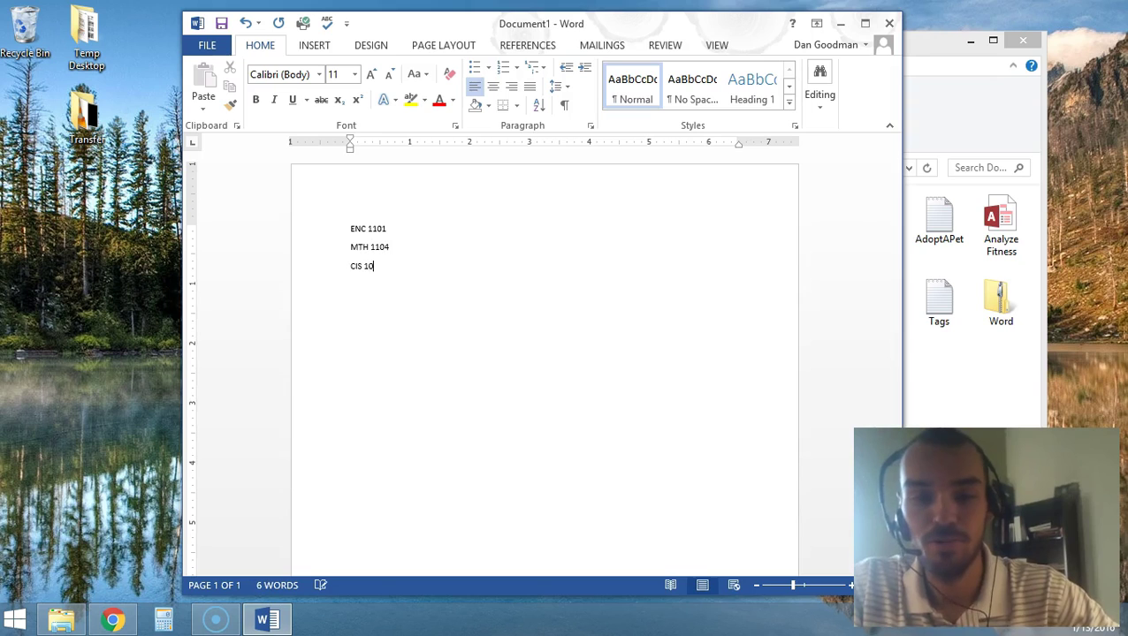
pyautogui.write('0')
pyautogui.press('Return')
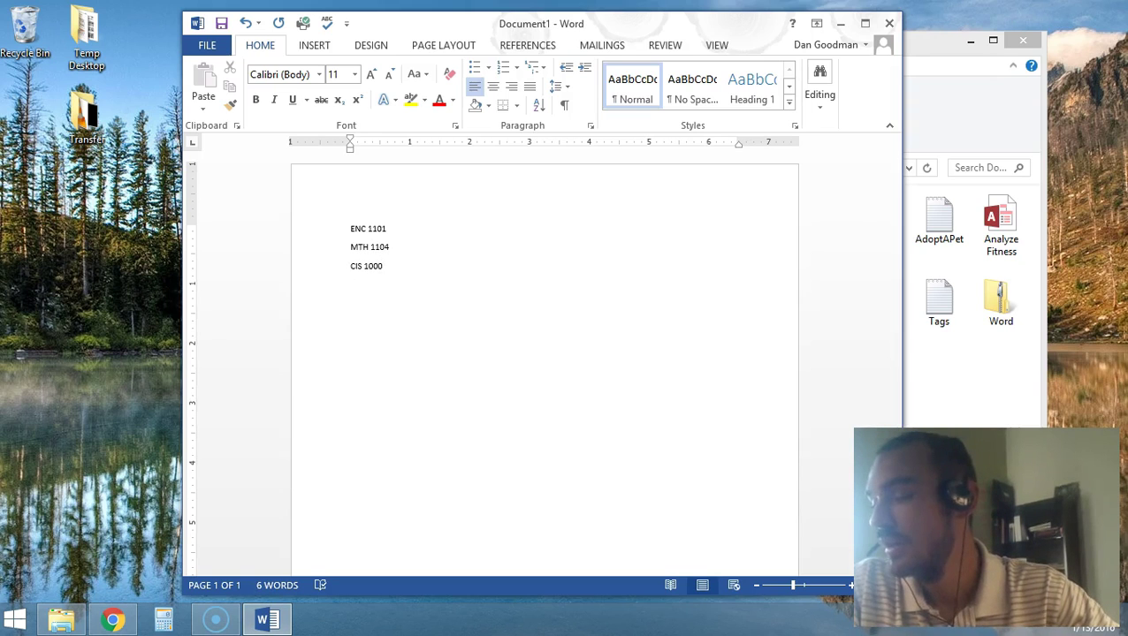
pyautogui.write('SPC 1006')
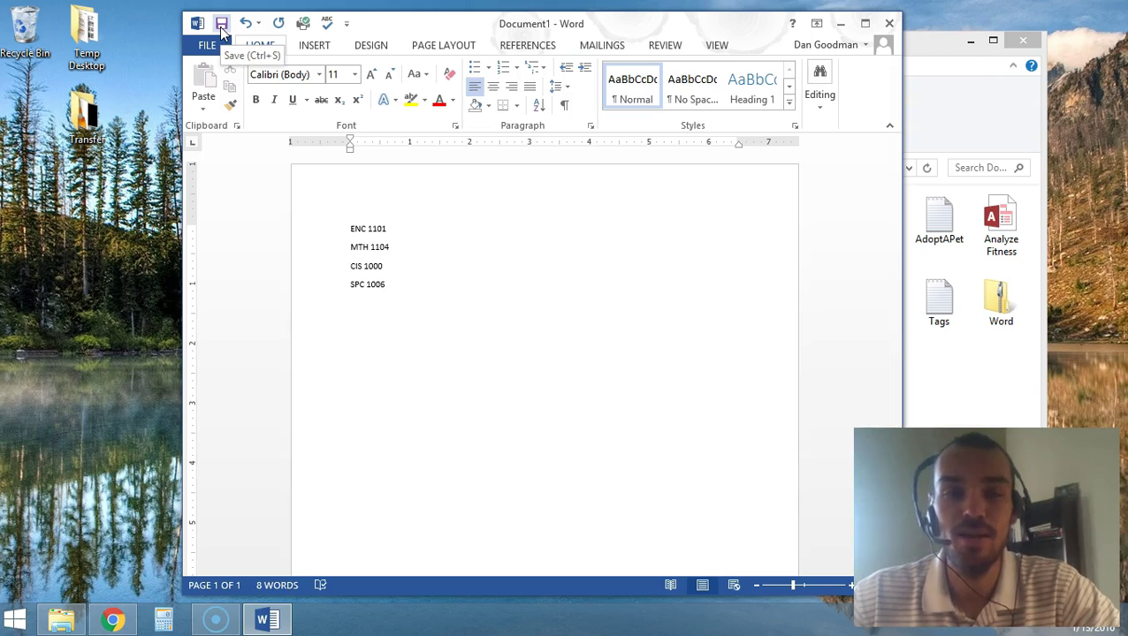
# - Start saving the document and choose the Word folder inside the computer's Documents folder as the save location
pyautogui.click(221, 27)
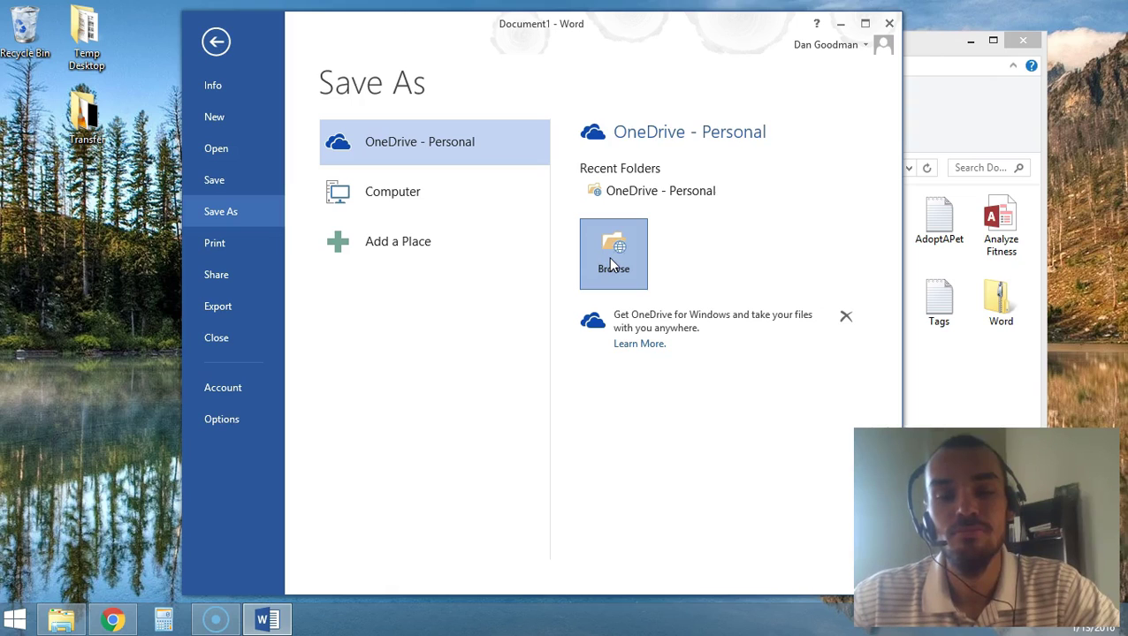
pyautogui.click(689, 357)
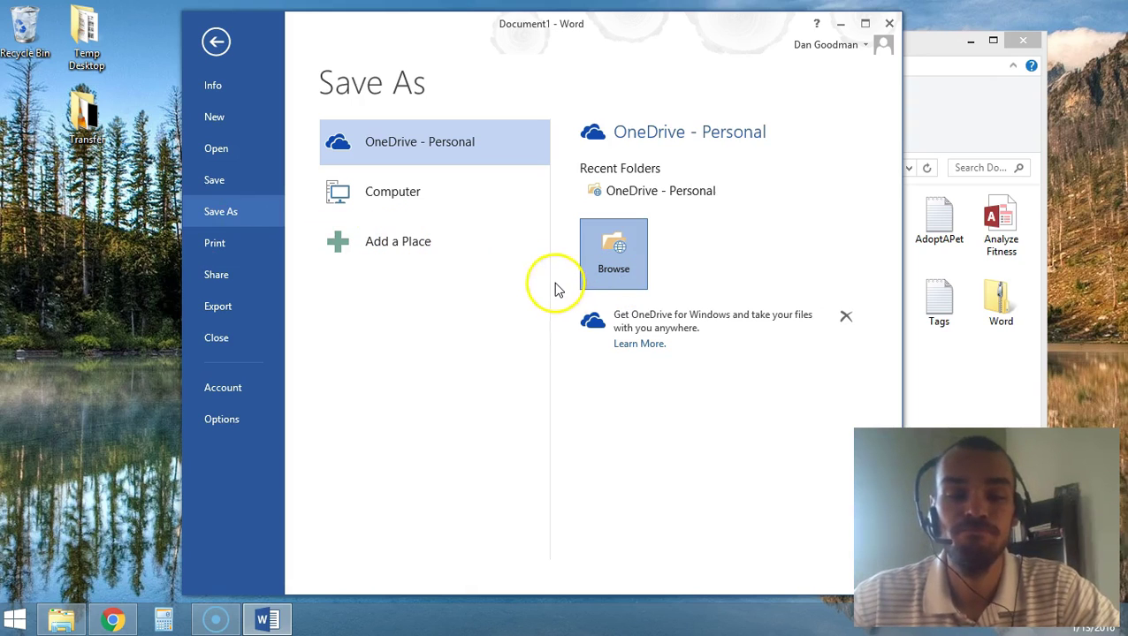
pyautogui.click(586, 248)
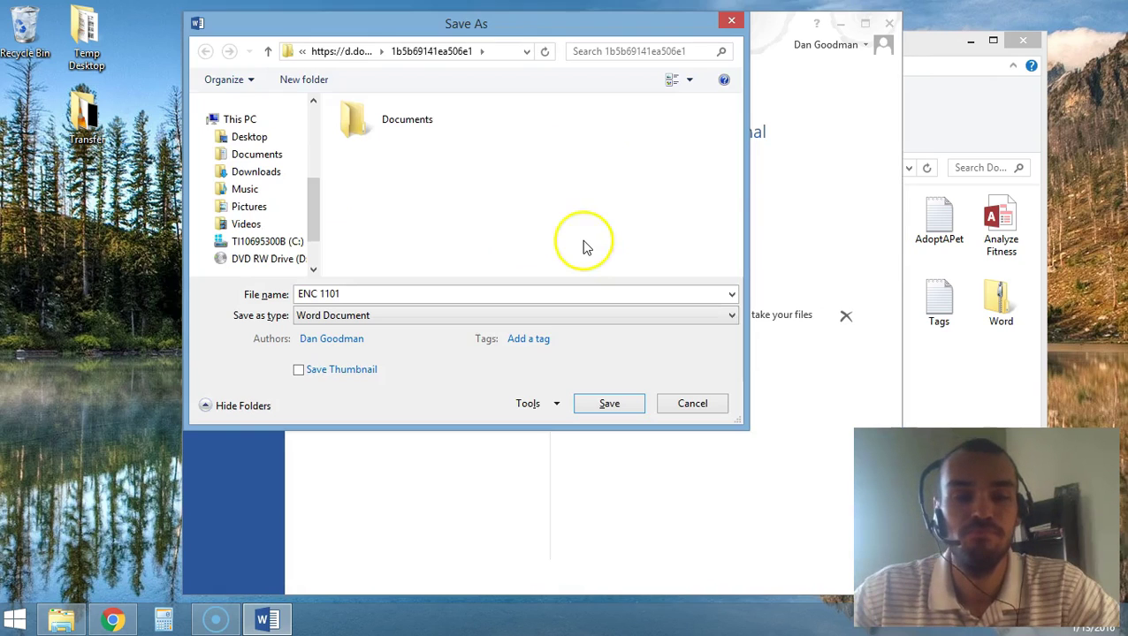
pyautogui.click(312, 221)
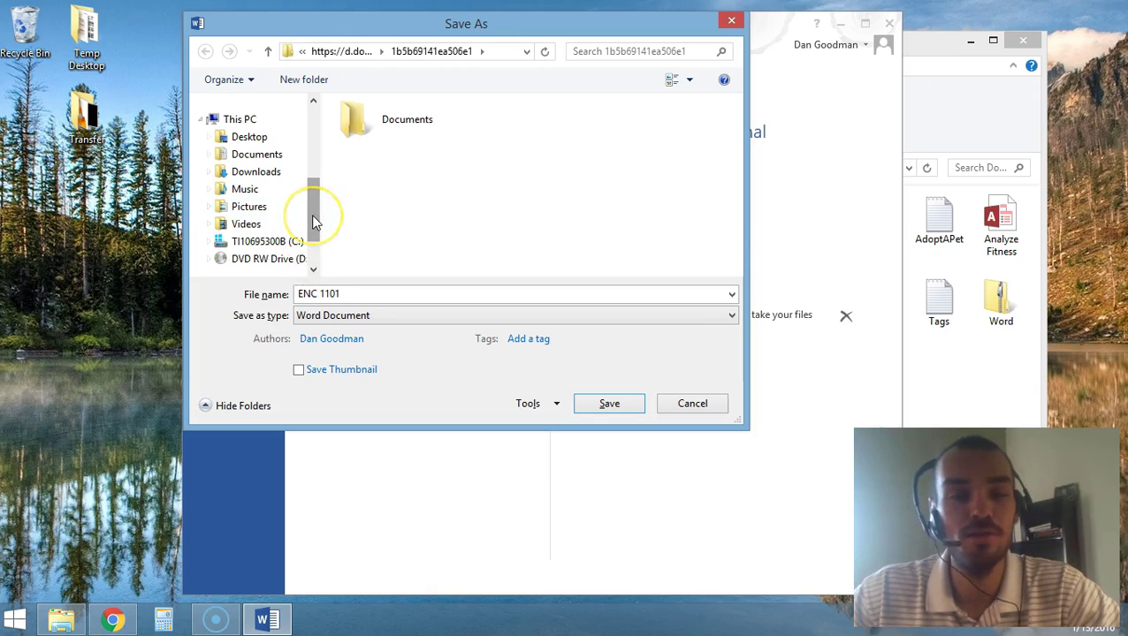
pyautogui.moveTo(314, 221); pyautogui.dragTo(313, 204)
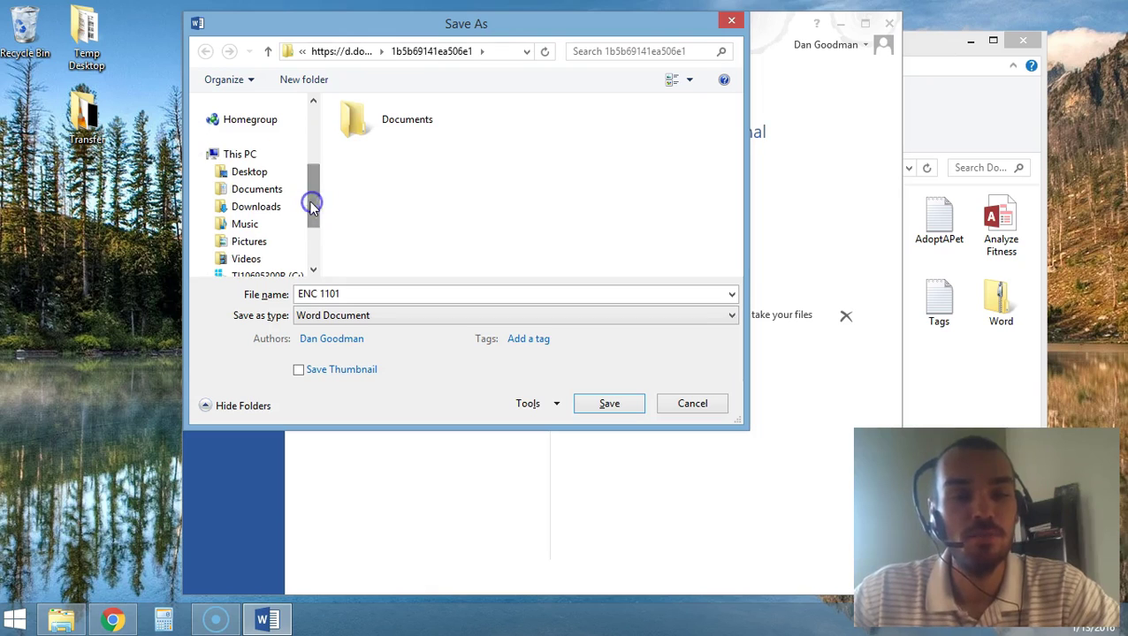
pyautogui.click(260, 133)
pyautogui.click(263, 189)
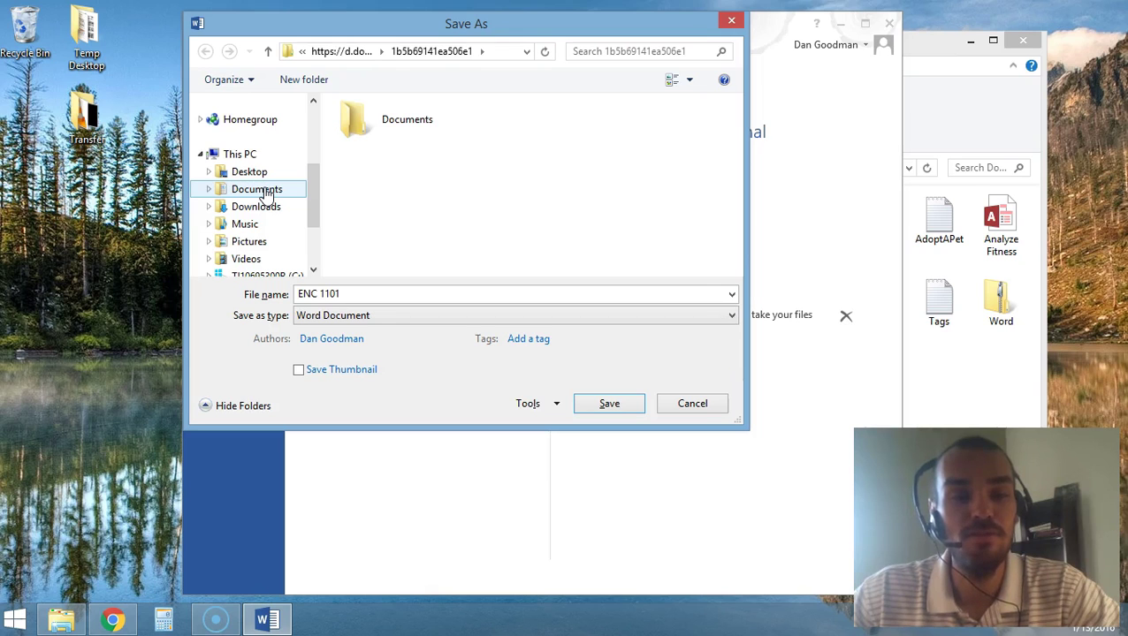
pyautogui.click(266, 191)
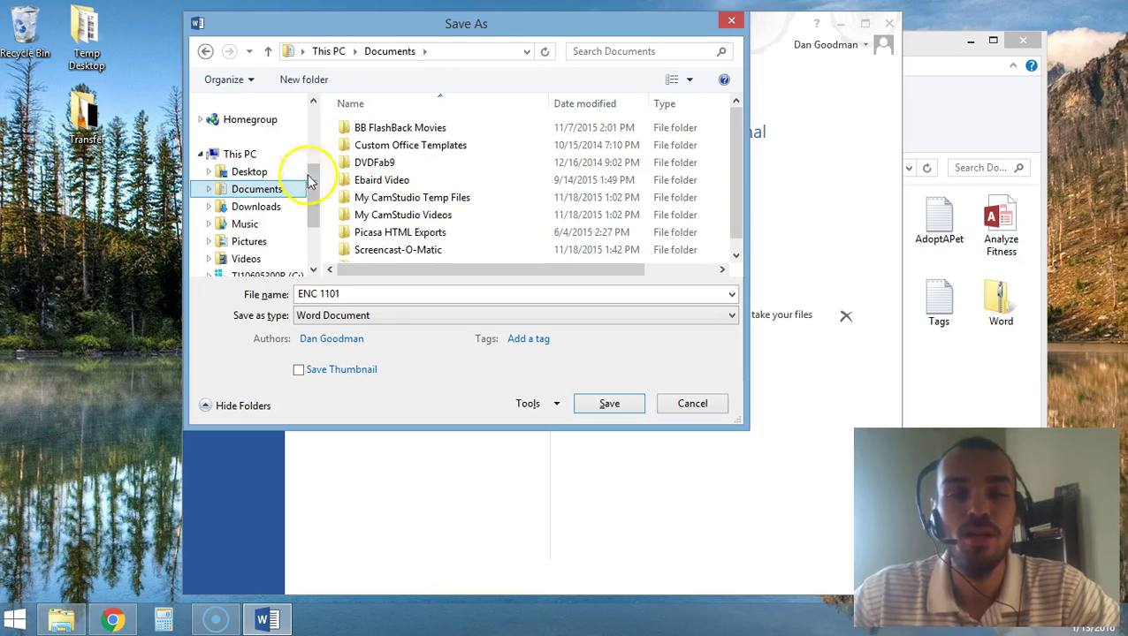
pyautogui.click(402, 146)
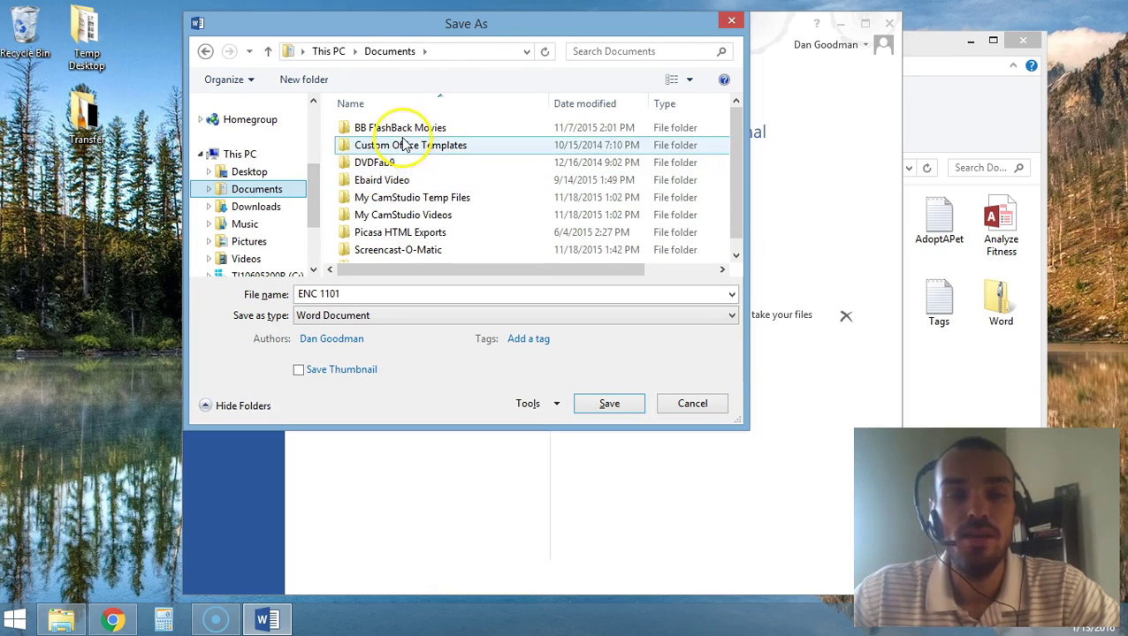
pyautogui.click(736, 256)
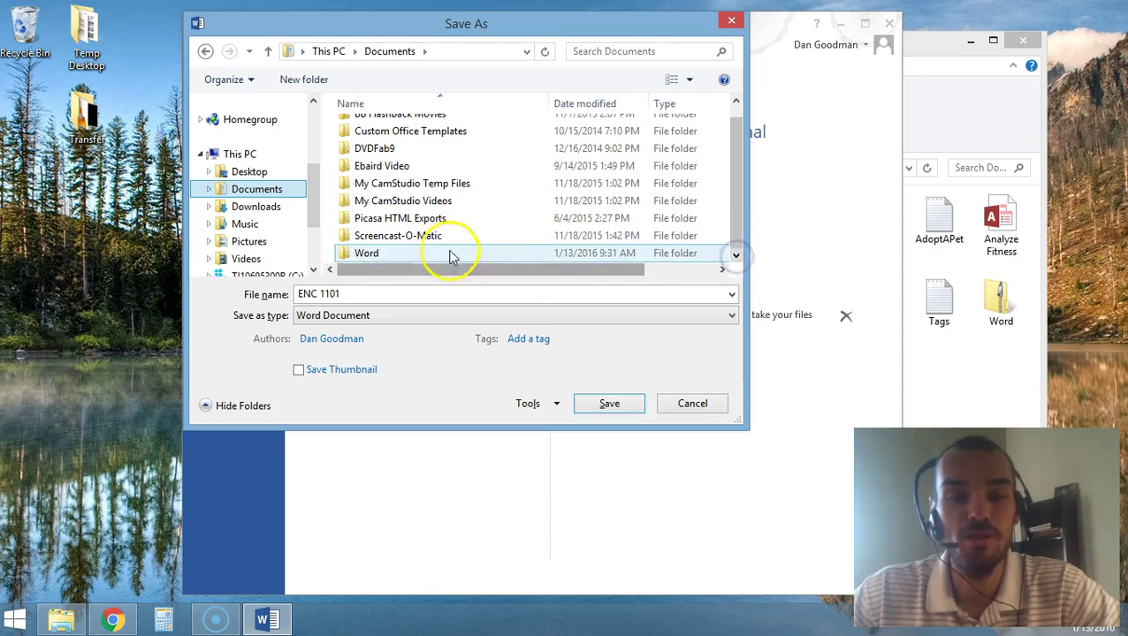
pyautogui.doubleClick(366, 254)
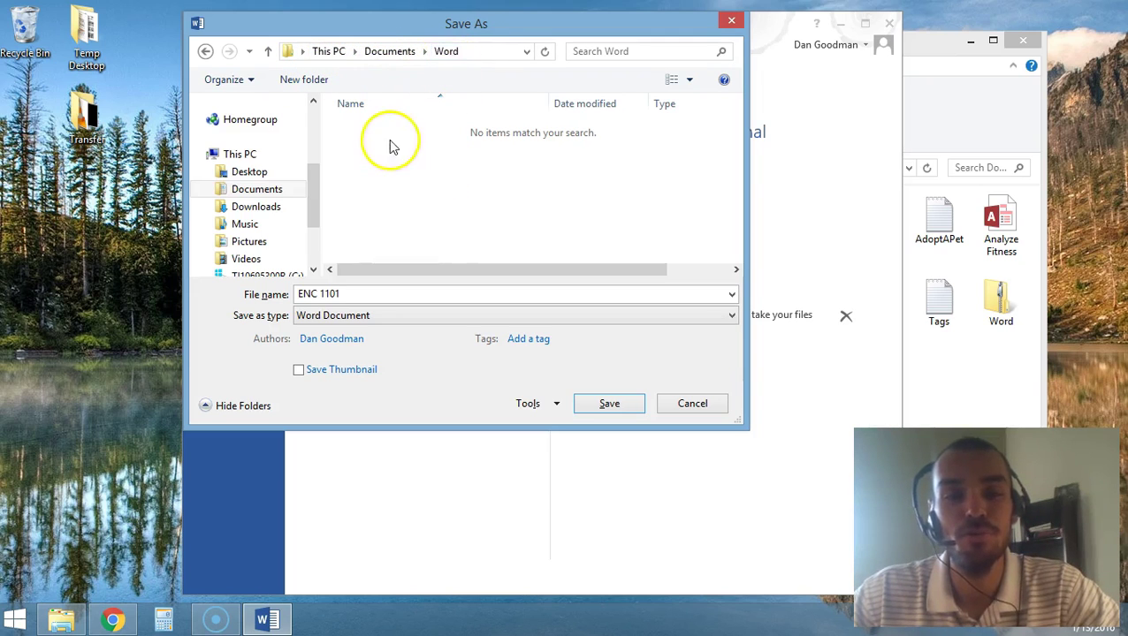
# - Name the file Apply 1 Class List and save it as a Word Document
pyautogui.click(378, 291)
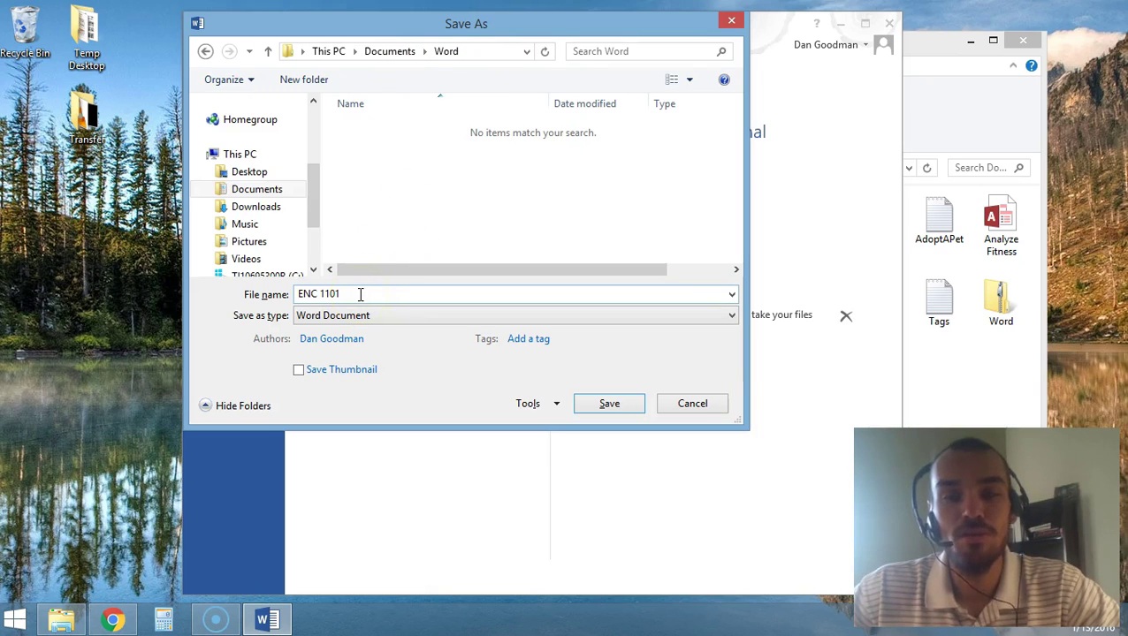
pyautogui.doubleClick(326, 294)
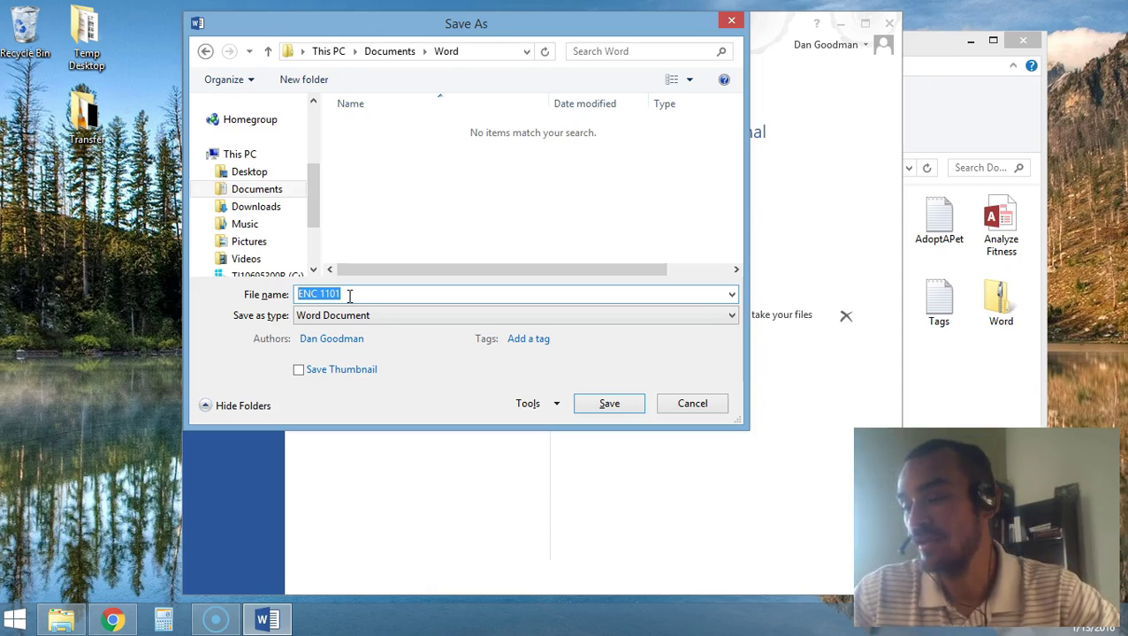
pyautogui.write('Apply 1 Class List')
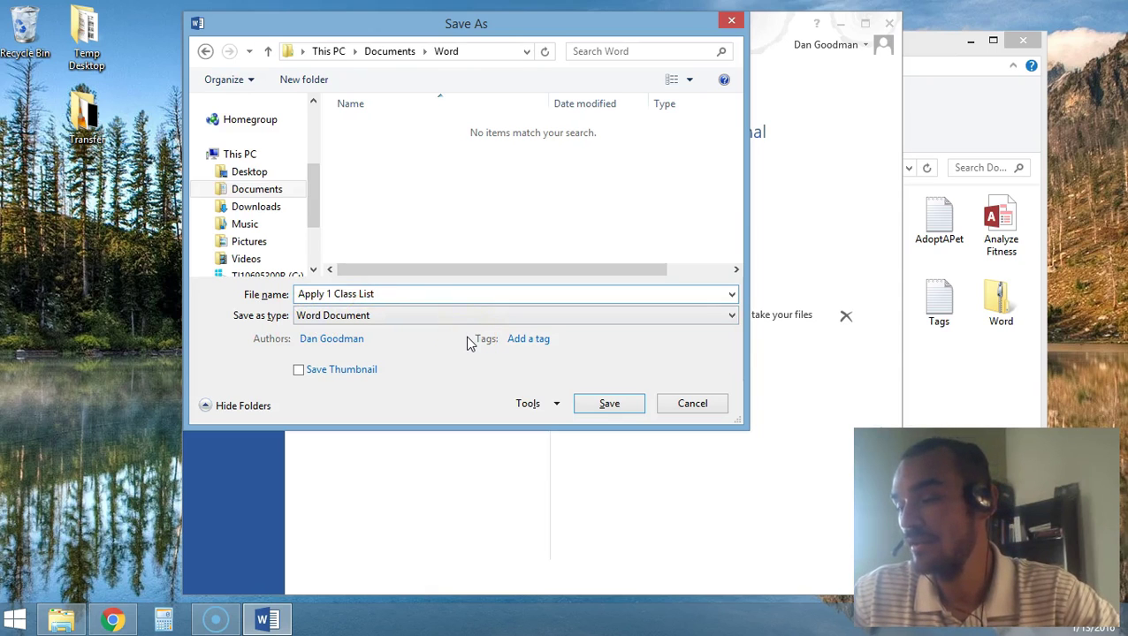
pyautogui.click(603, 405)
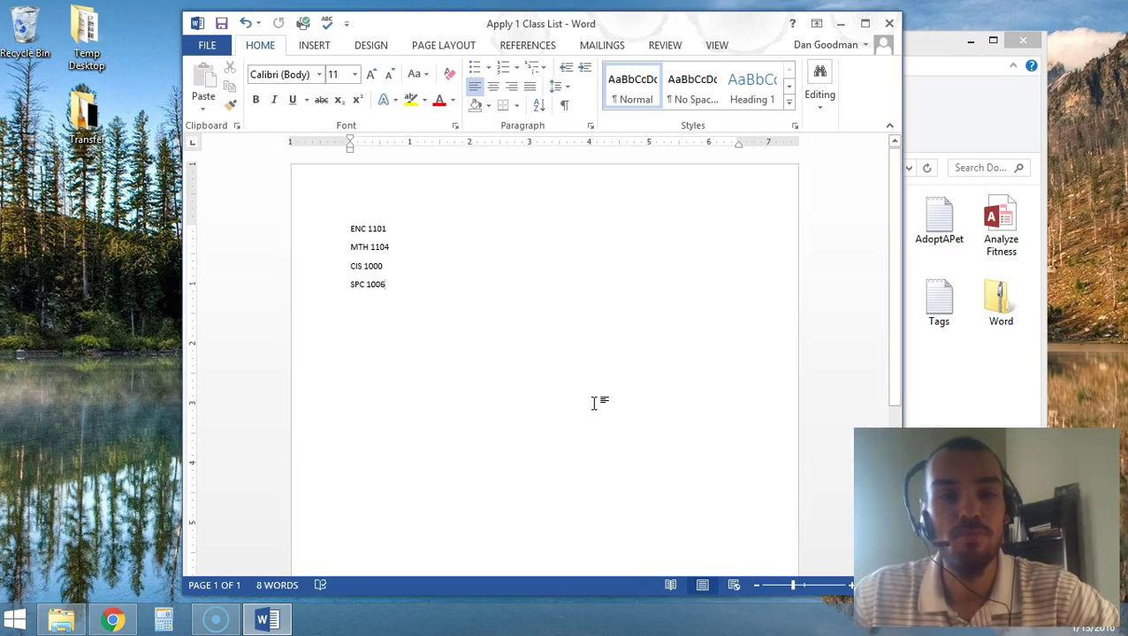
# - Close the Apply 1 Class List document and return to the Documents folder window in File Explorer with nothing selected
pyautogui.click(513, 399)
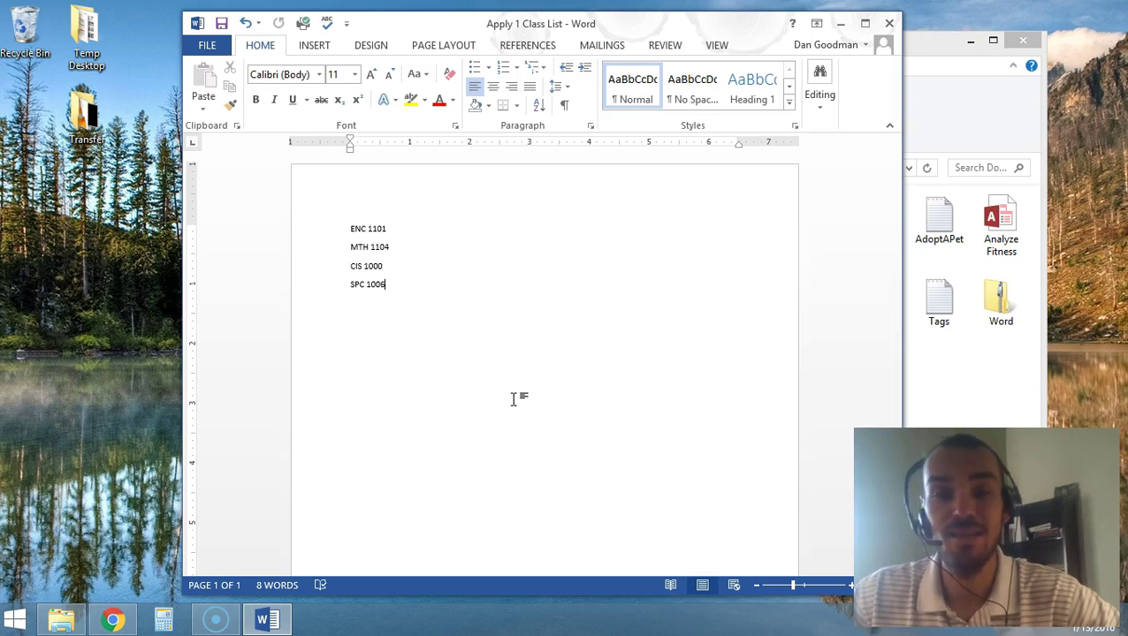
pyautogui.click(886, 24)
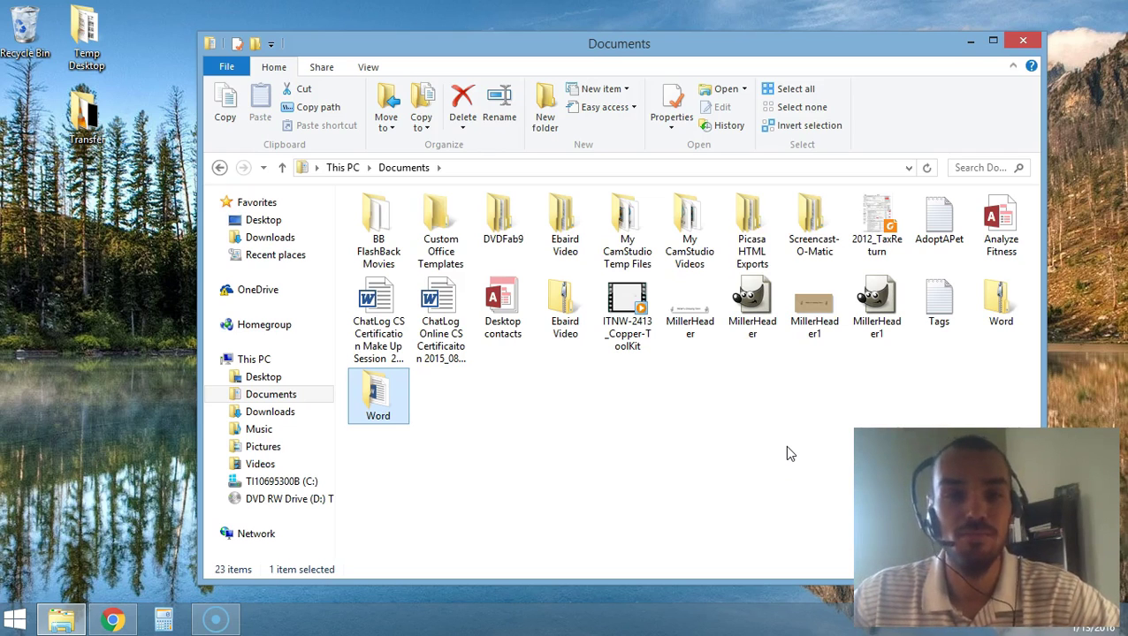
pyautogui.click(475, 435)
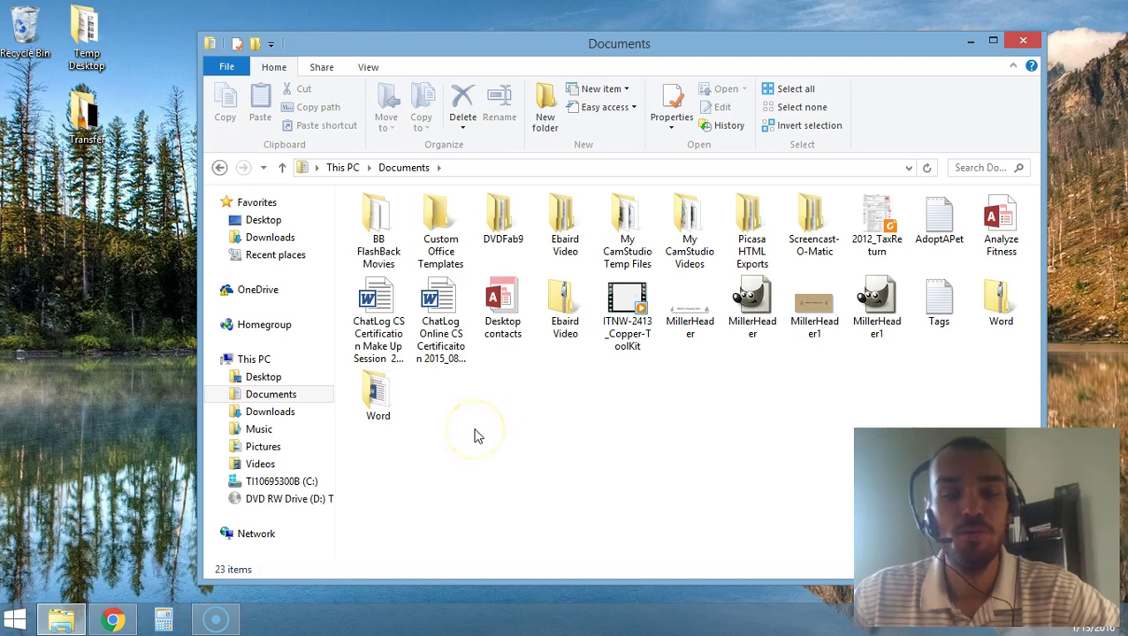
# - Compress the Word folder in Documents into a zipped folder, accept the suggested name, and select the new zipped folder
pyautogui.rightClick(383, 398)
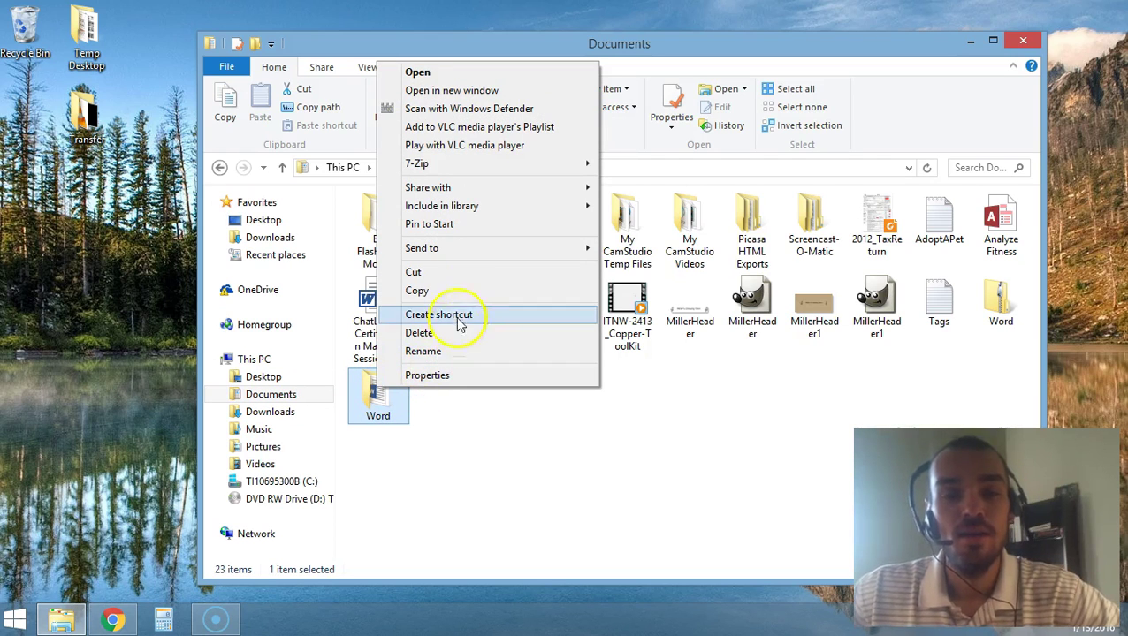
pyautogui.moveTo(469, 251)
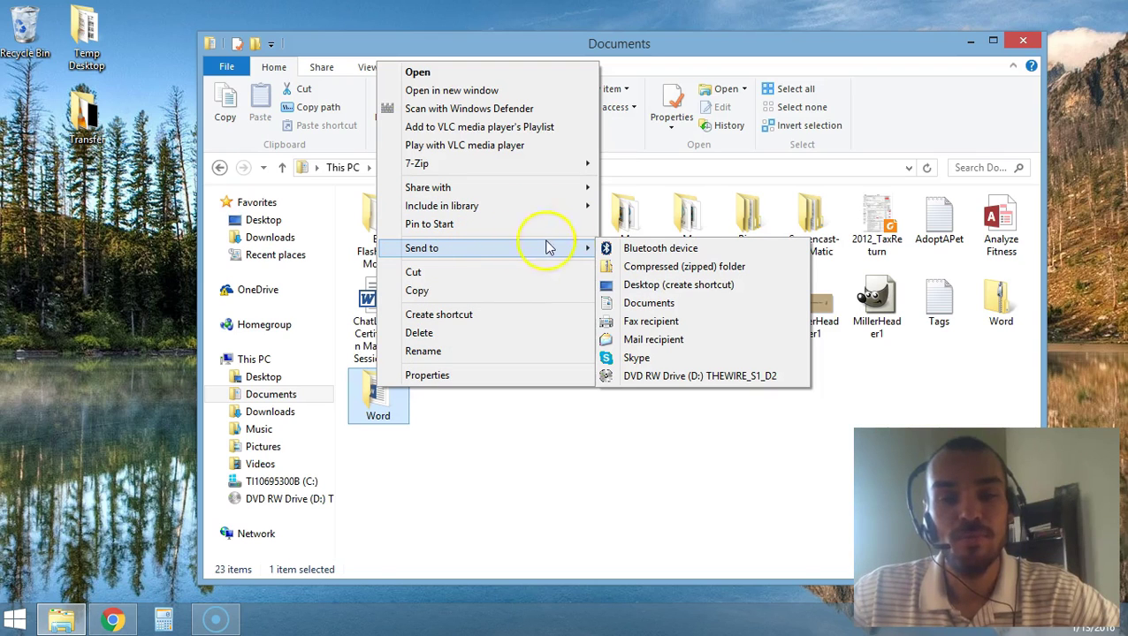
pyautogui.click(650, 267)
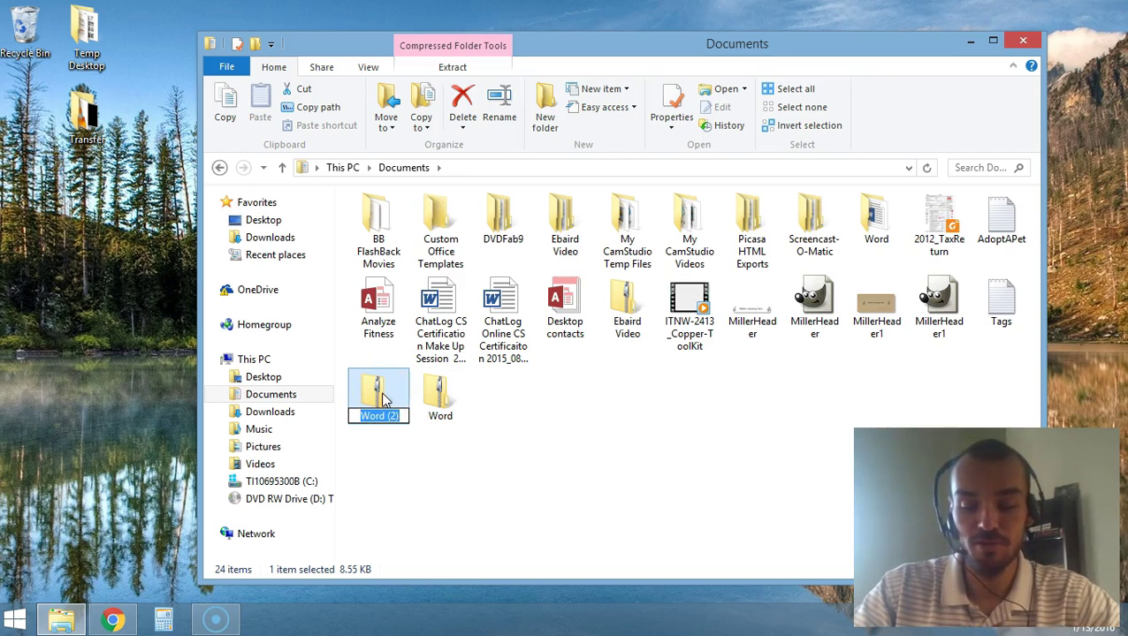
pyautogui.press('Return')
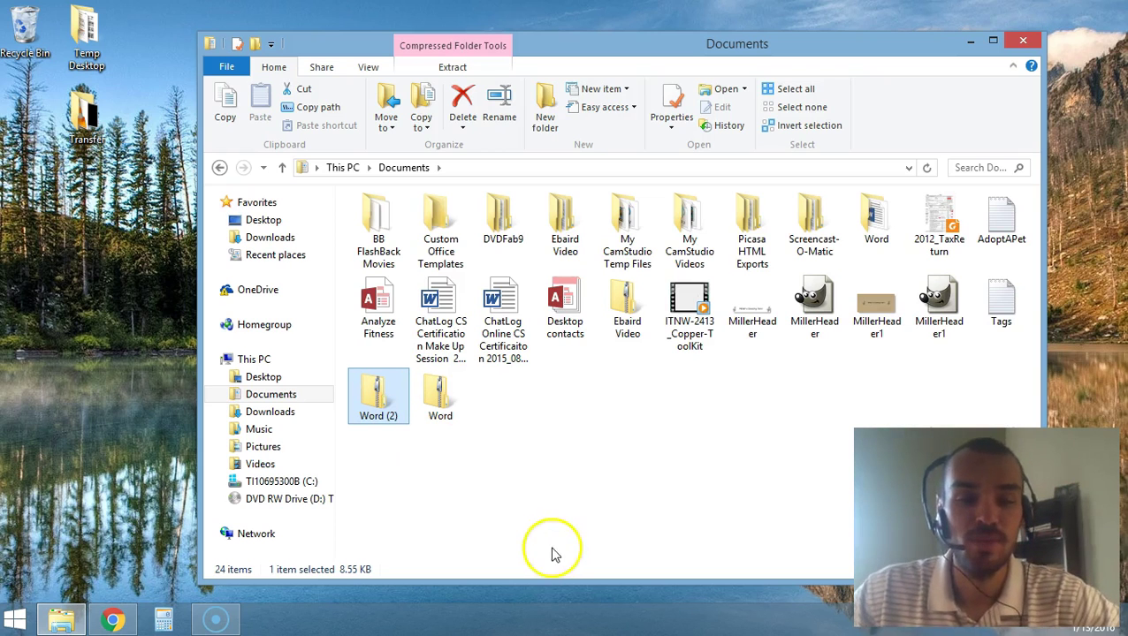
pyautogui.click(595, 521)
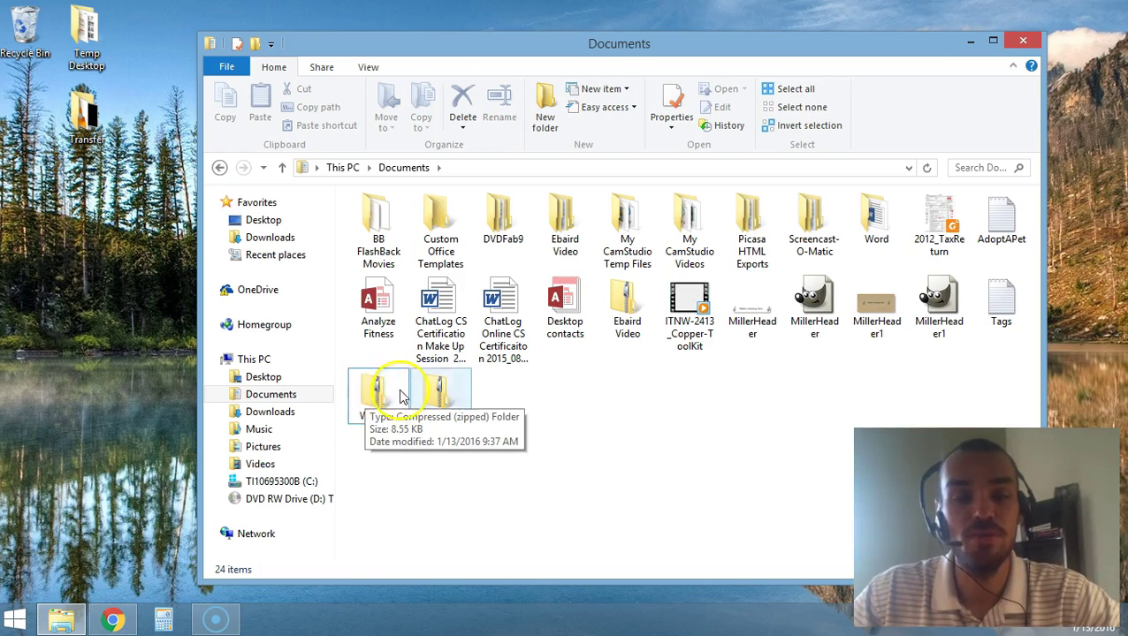
pyautogui.click(371, 399)
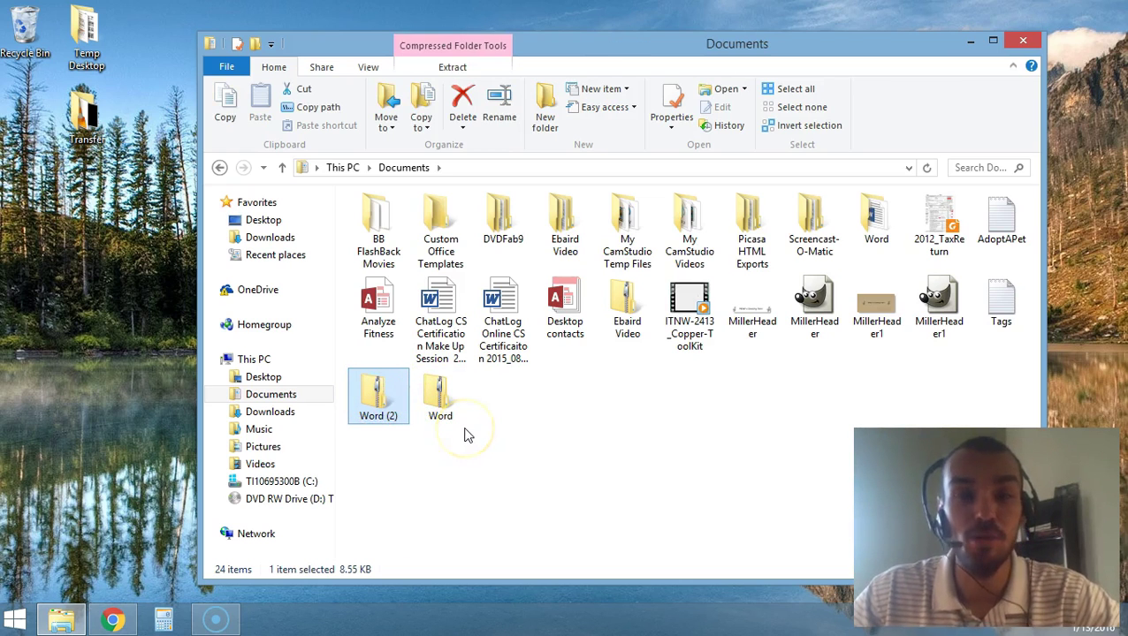